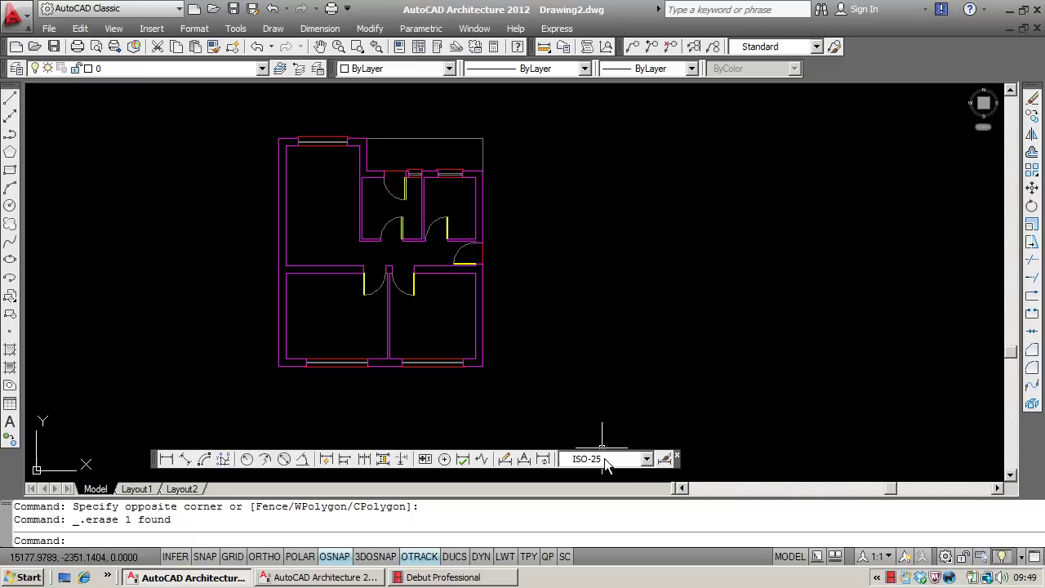
click(166, 459)
scroll(471, 351, up, 2)
scroll(472, 351, up, 4)
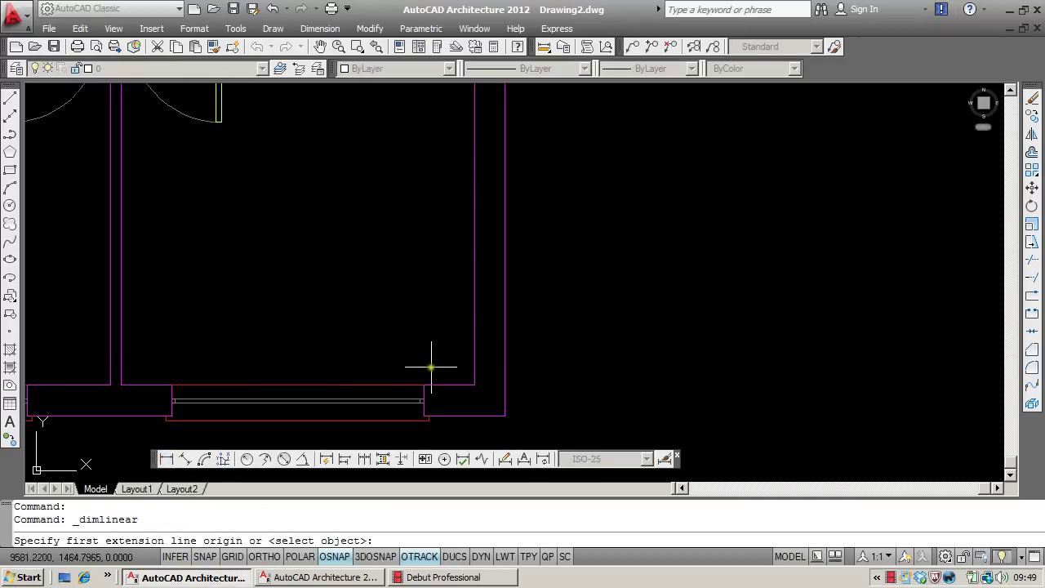
click(423, 386)
click(473, 383)
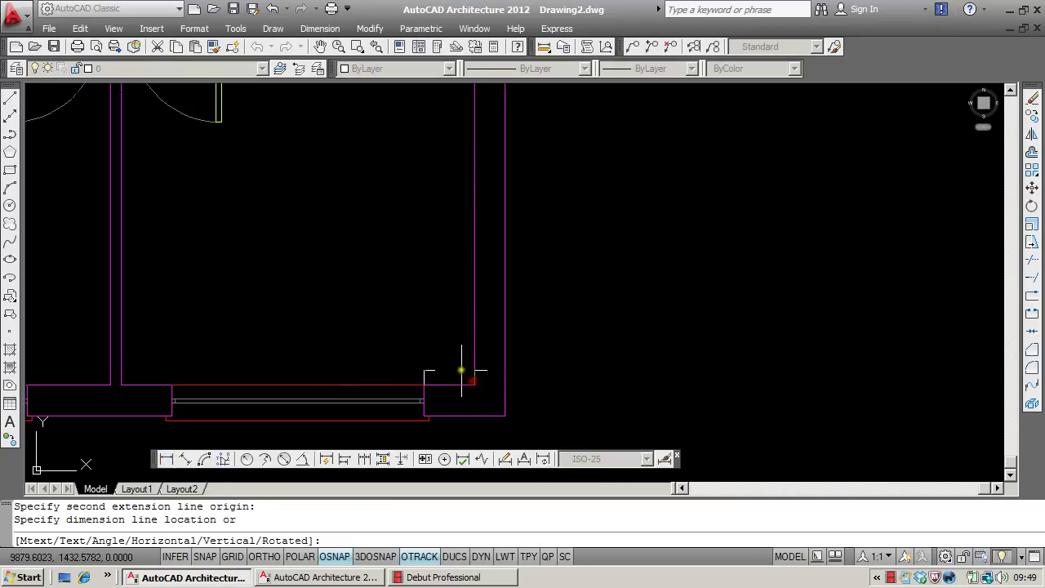
click(459, 351)
scroll(449, 357, up, 3)
scroll(447, 361, up, 6)
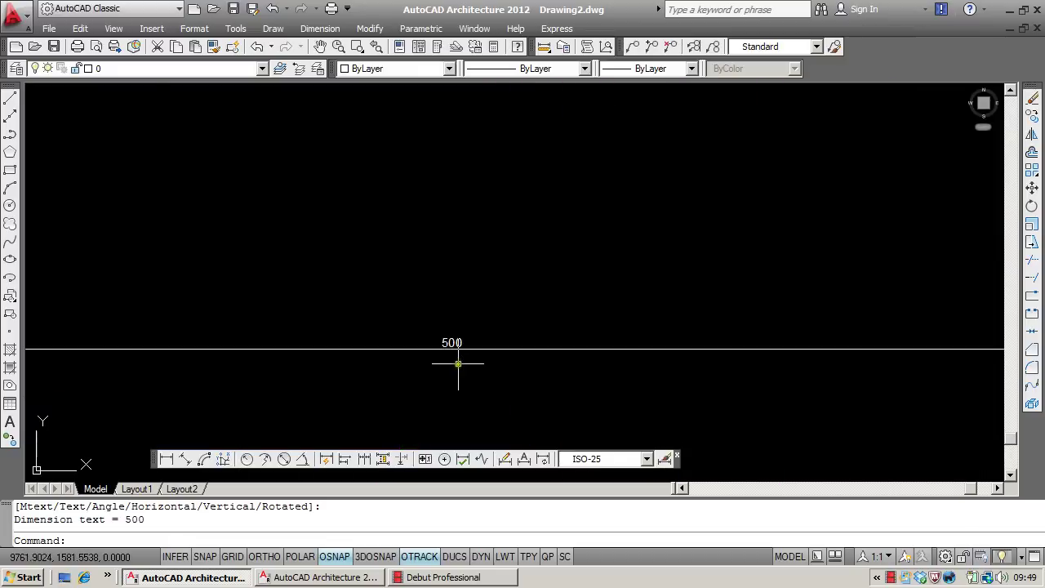
scroll(454, 328, down, 8)
scroll(456, 328, down, 6)
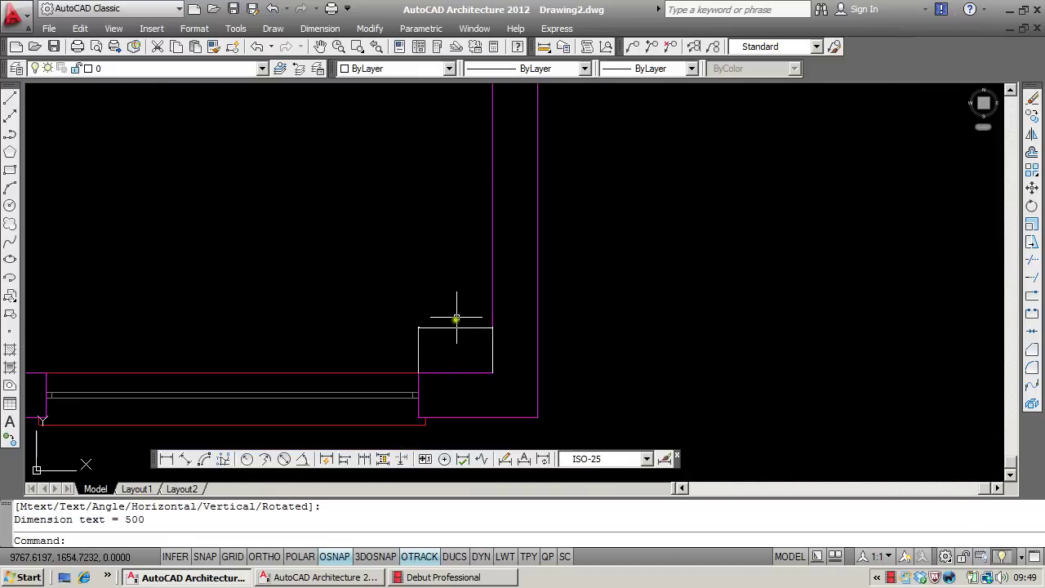
click(455, 305)
click(396, 332)
key(Delete)
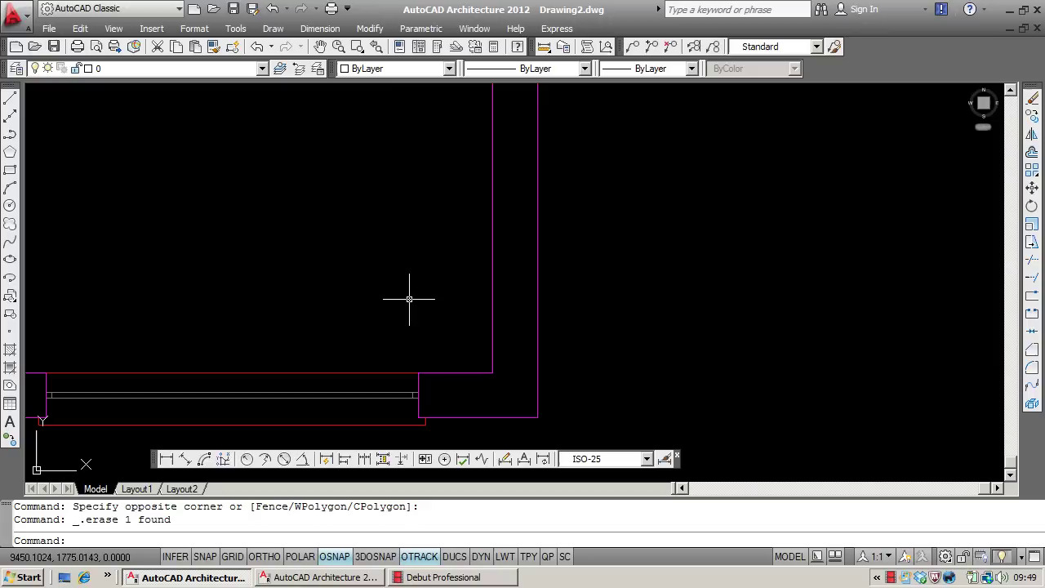
scroll(409, 298, down, 1)
scroll(471, 344, down, 3)
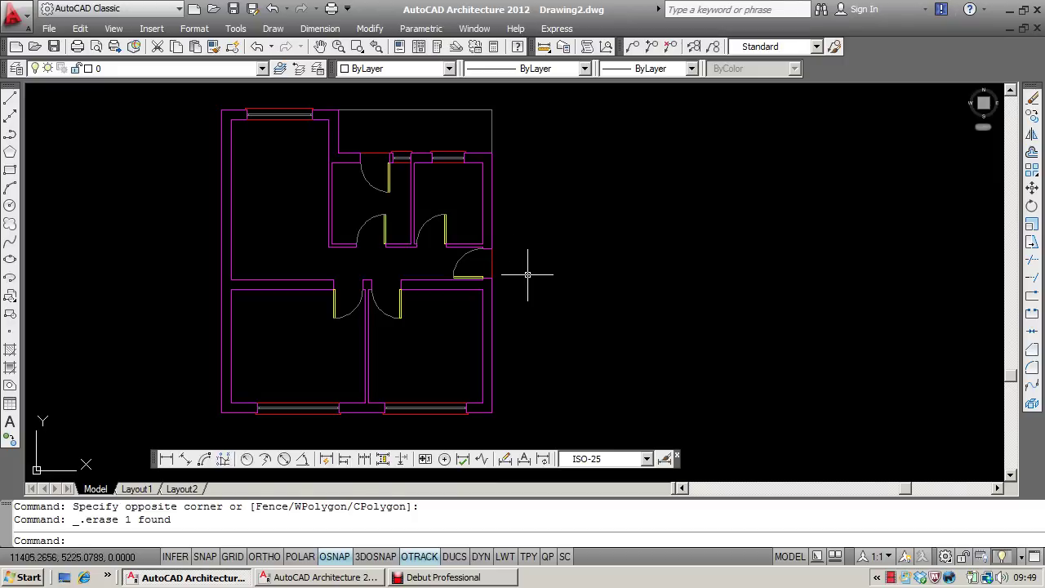
Step: Glance at the Format menu, then bring the blank Drawing1 window forward
click(195, 30)
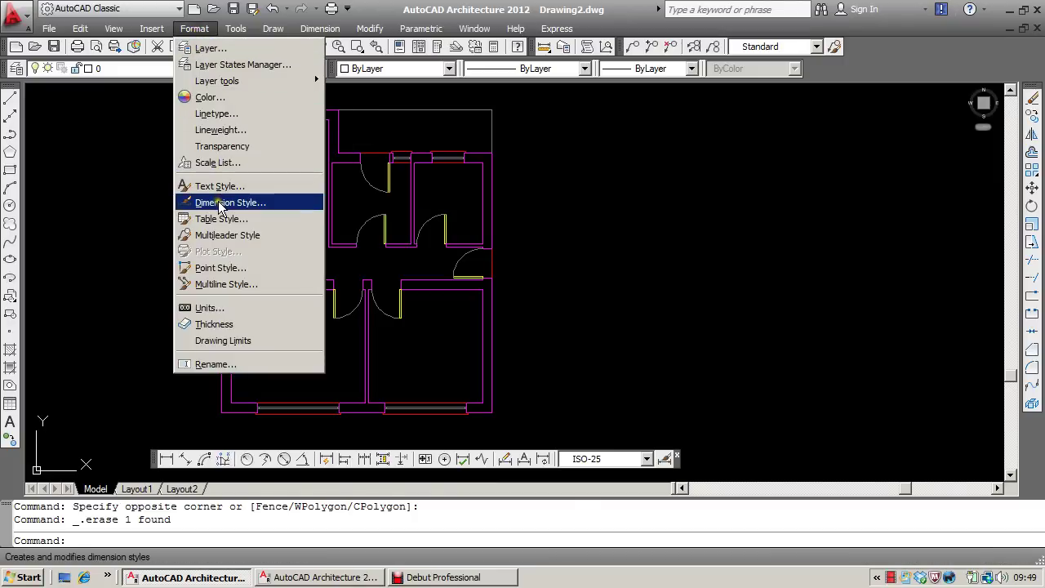
click(565, 283)
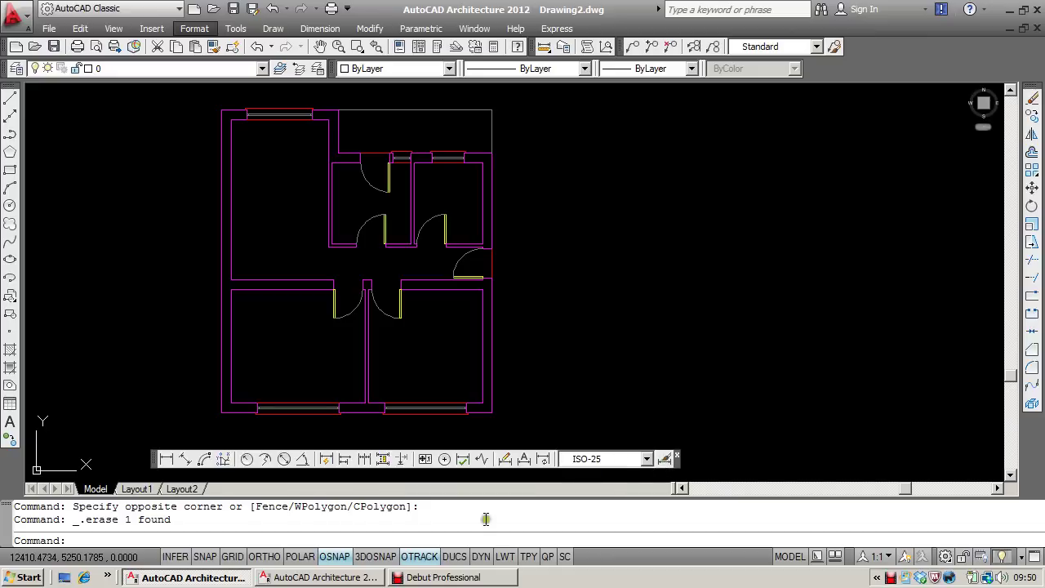
click(354, 582)
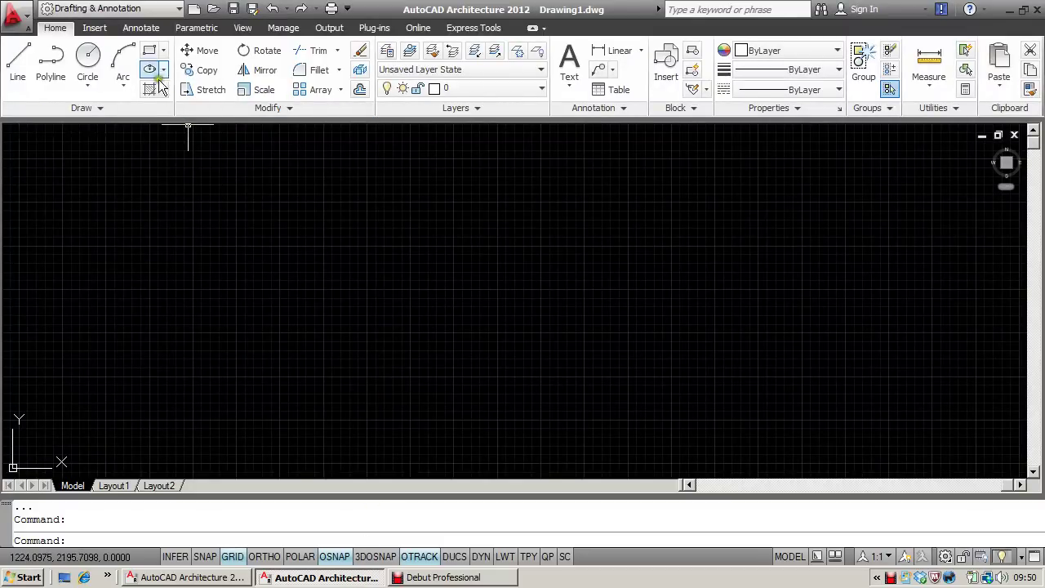
Step: Check Drawing1's ISO-25 dimension style in the Dimension Style Manager, then return to Drawing2
click(140, 30)
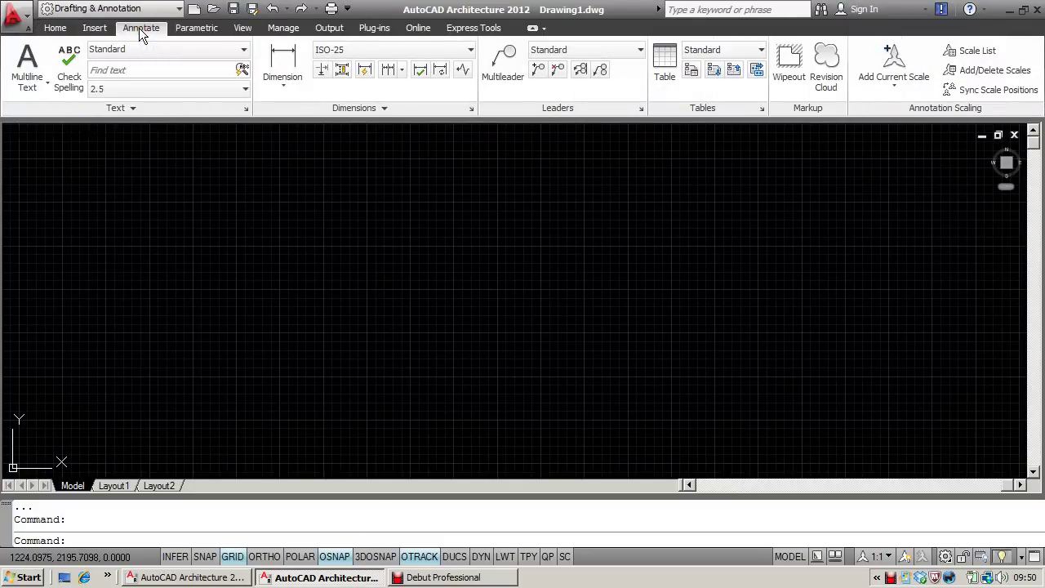
click(472, 110)
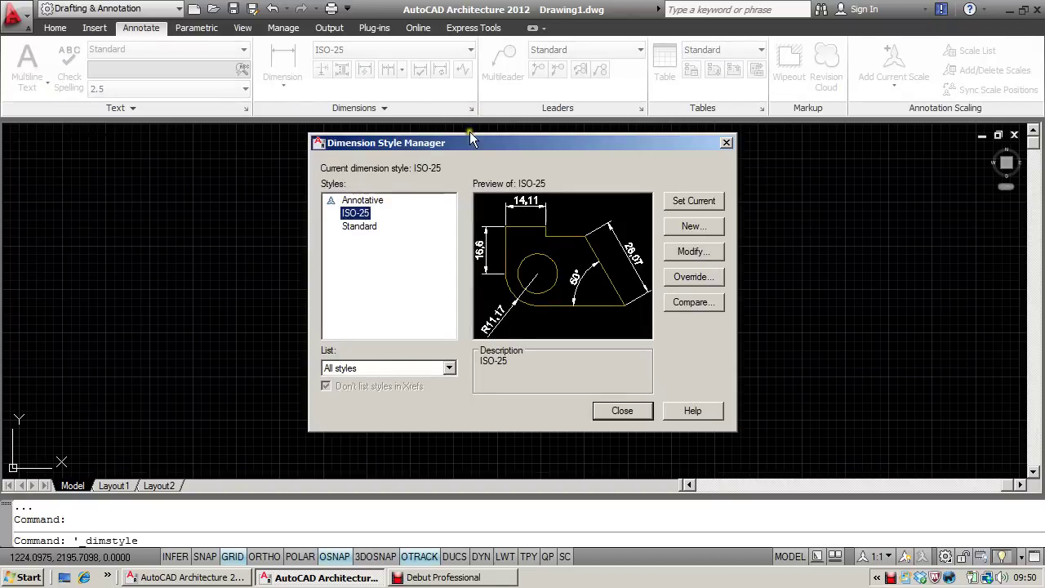
click(622, 410)
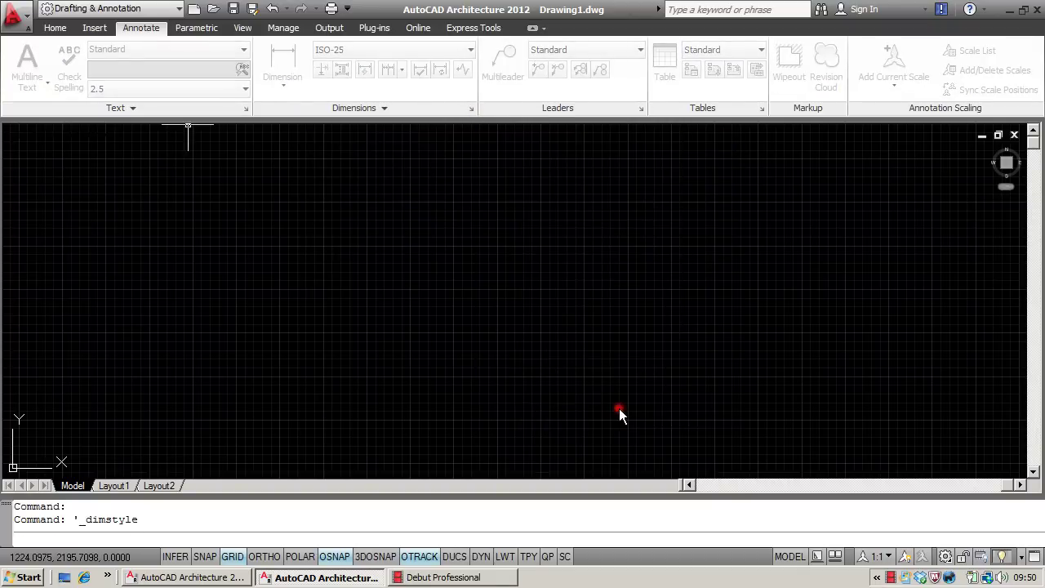
click(241, 578)
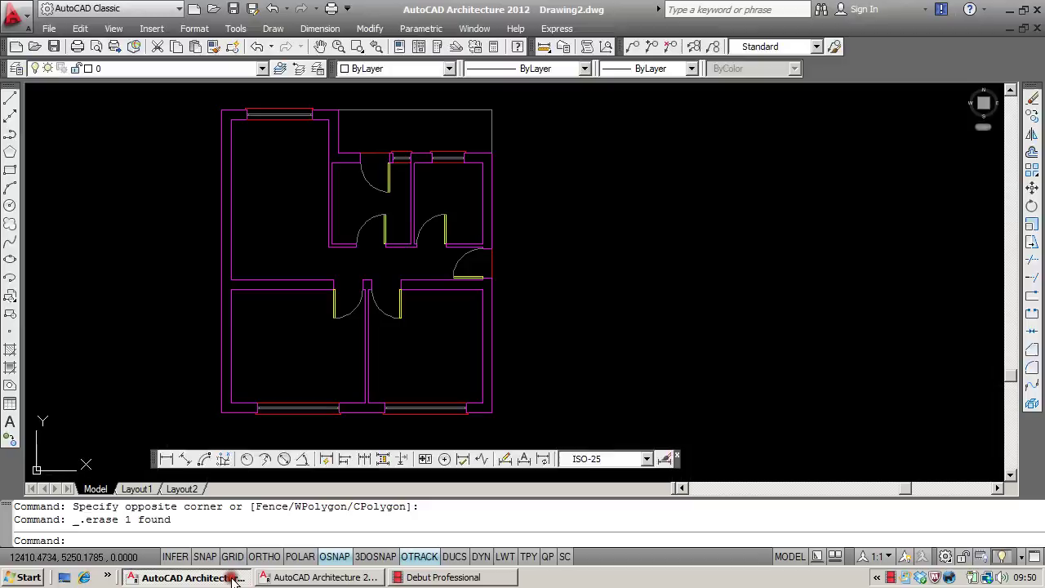
Step: Begin a new Drawing2 dimension style based on ISO-25, naming it Training
click(665, 460)
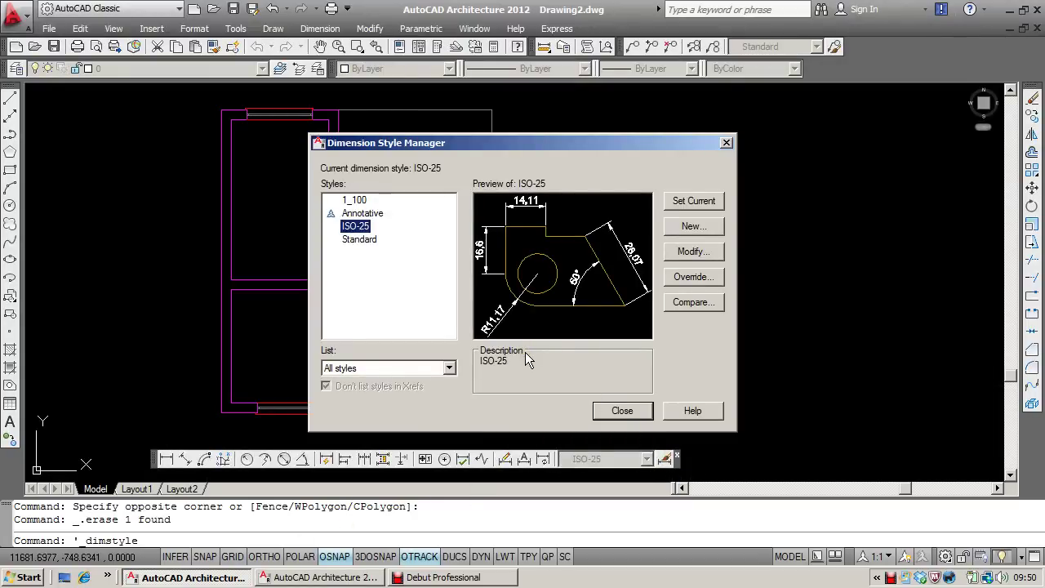
click(359, 229)
click(708, 228)
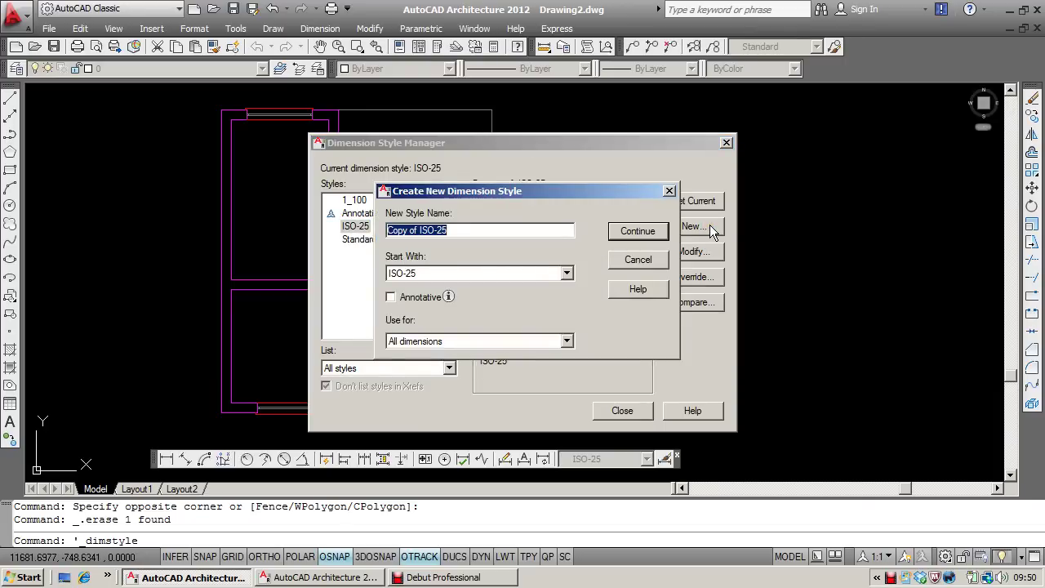
text(Tr)
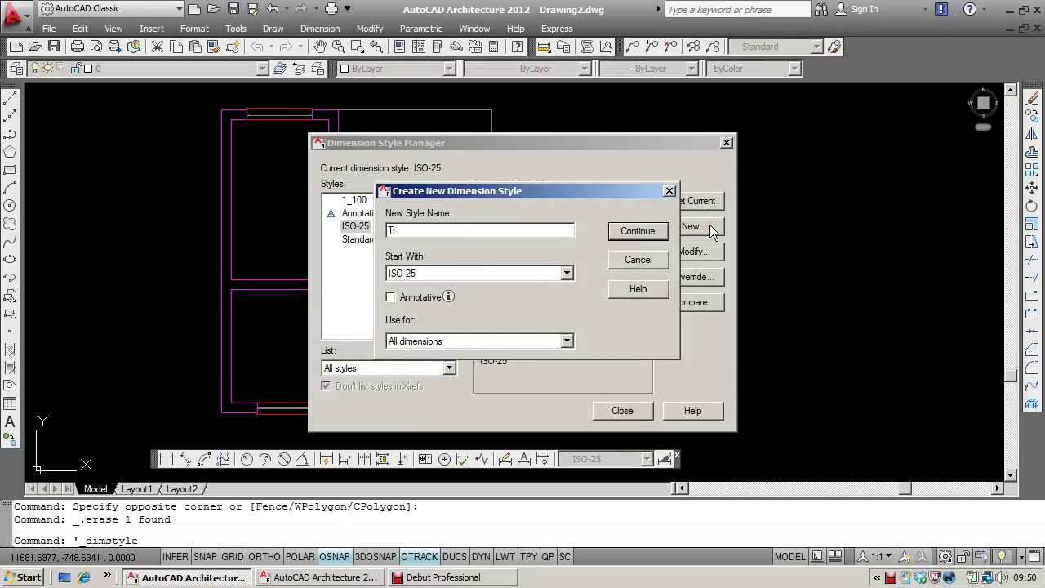
text(aining)
Step: Confirm the Training name and set its overall dimension scale to 100
click(641, 231)
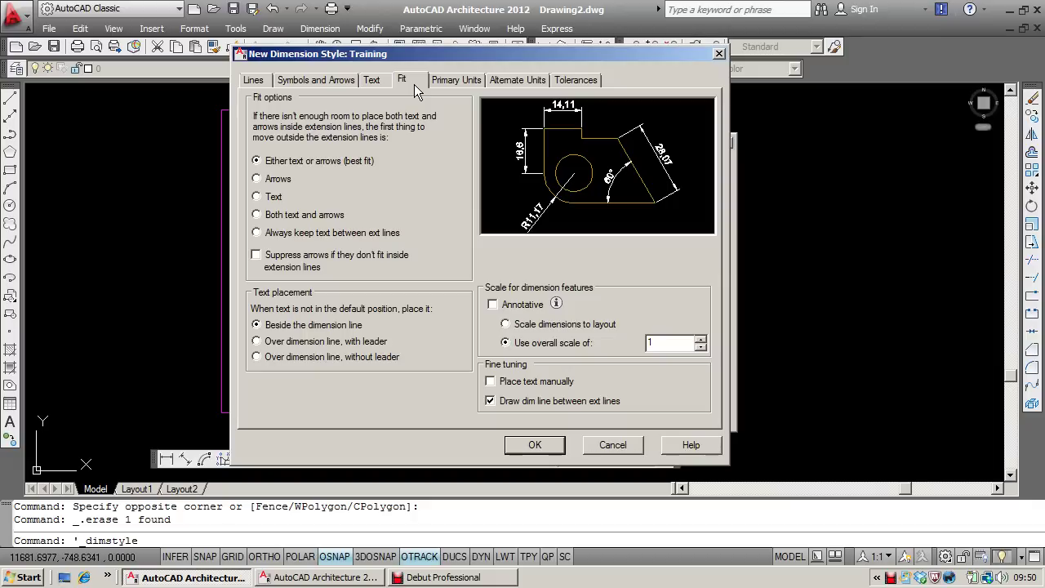
click(664, 343)
text(00)
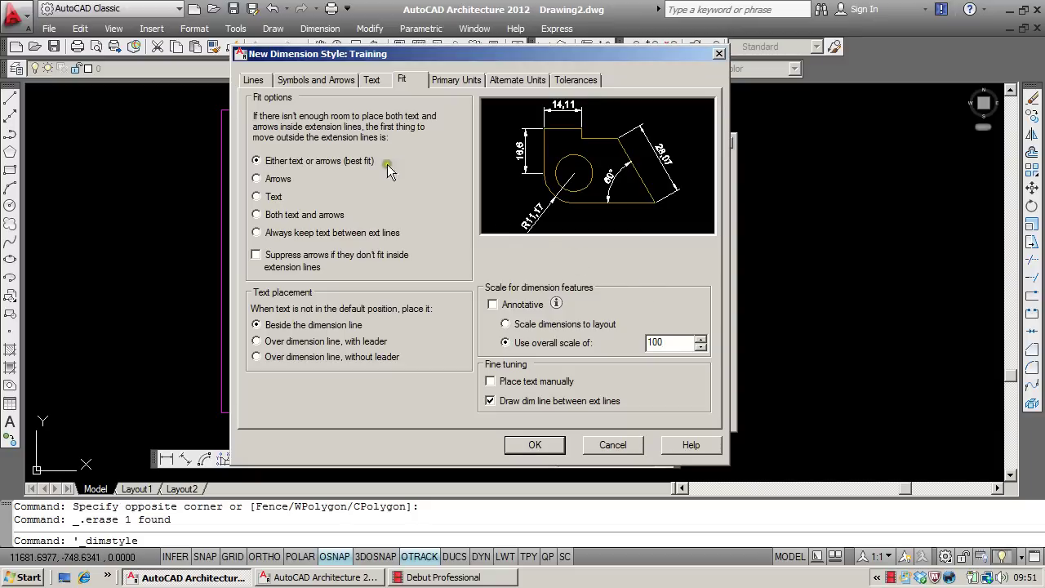
Step: Turn on fixed-length extension lines for Training with a length of 7
click(254, 80)
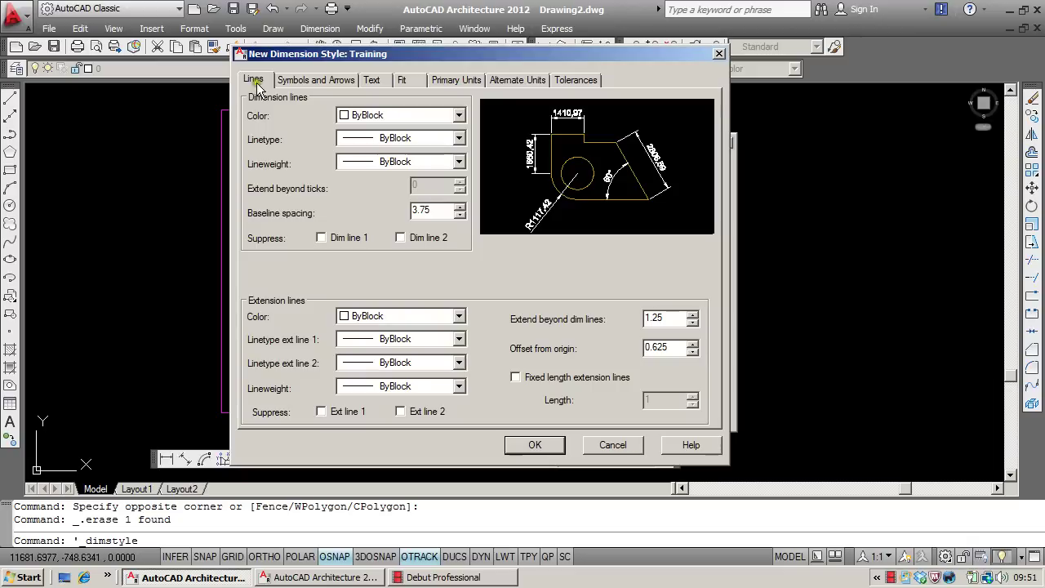
click(516, 378)
drag(654, 400, 637, 400)
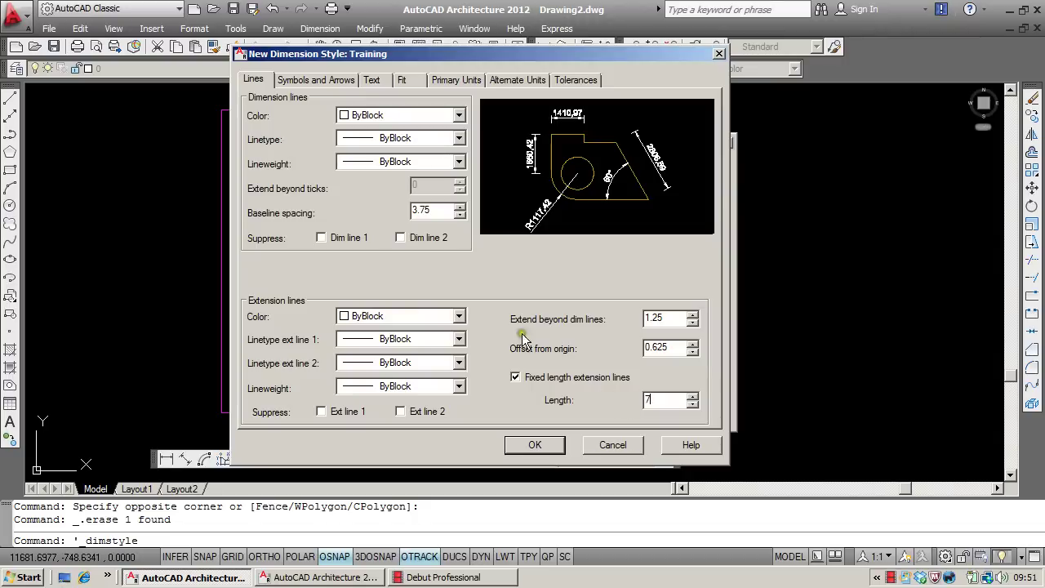
click(330, 80)
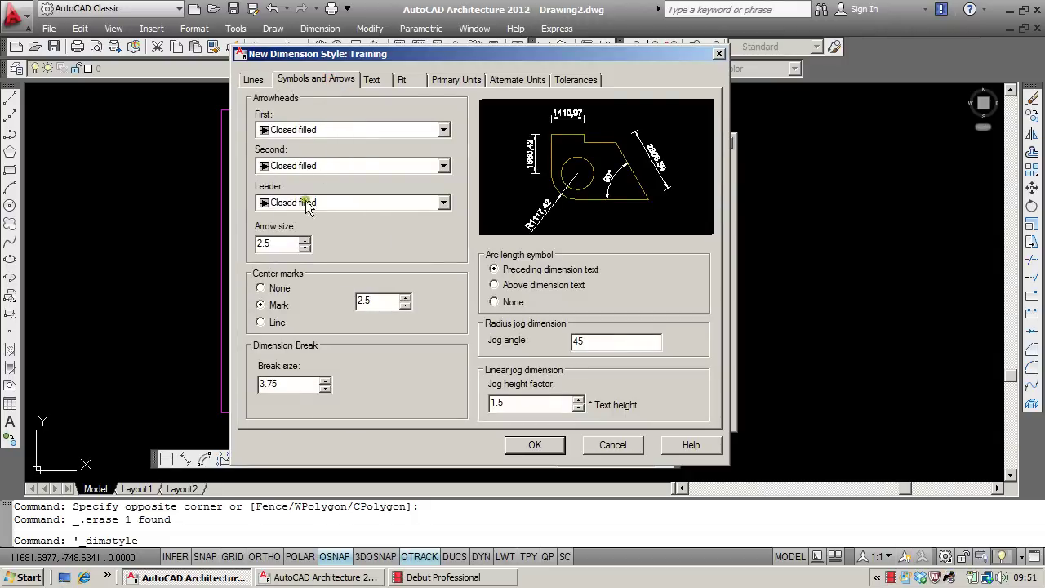
Step: Change Training's arrow size from 2.5 to 2
drag(280, 243, 236, 246)
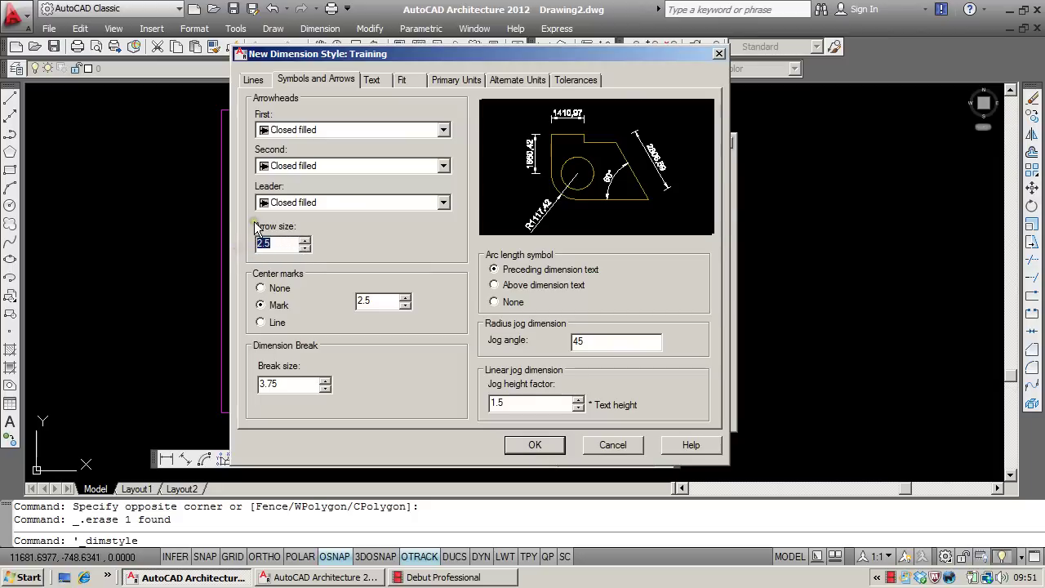
text(2)
click(374, 79)
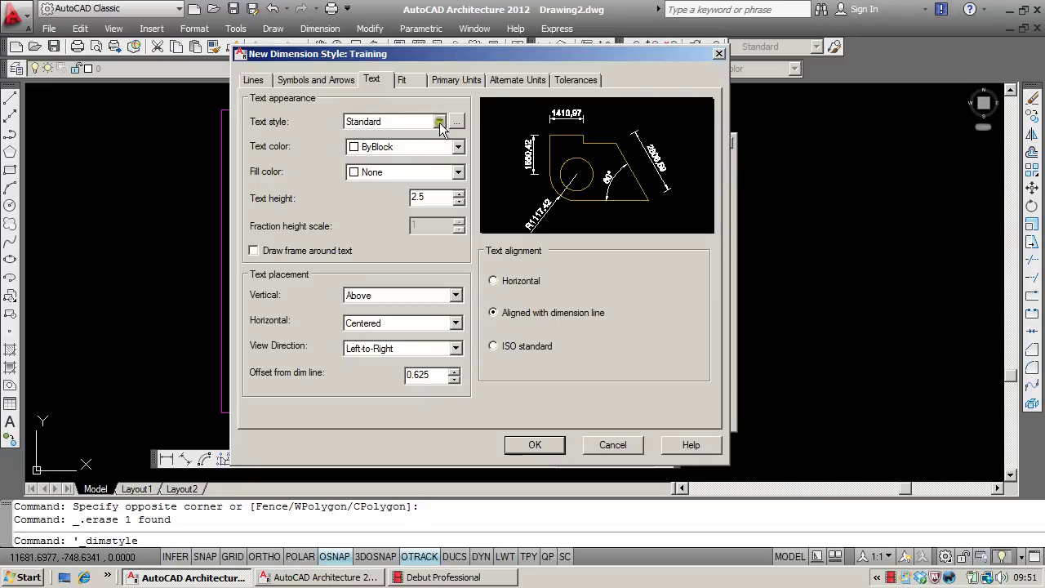
Step: Keep Standard as Training's text style and select the 2.5 text height to replace with 2
click(439, 123)
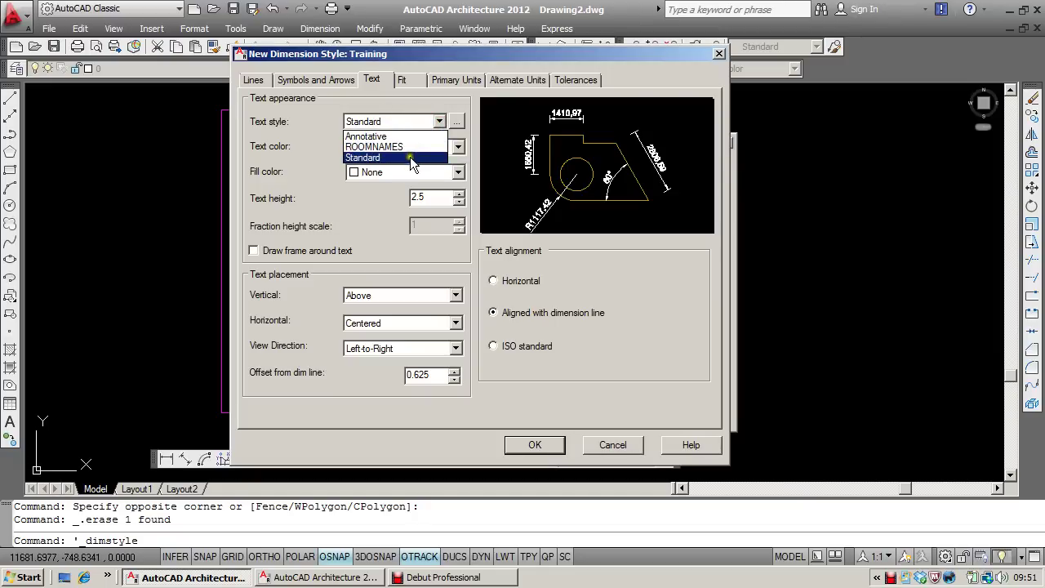
click(436, 123)
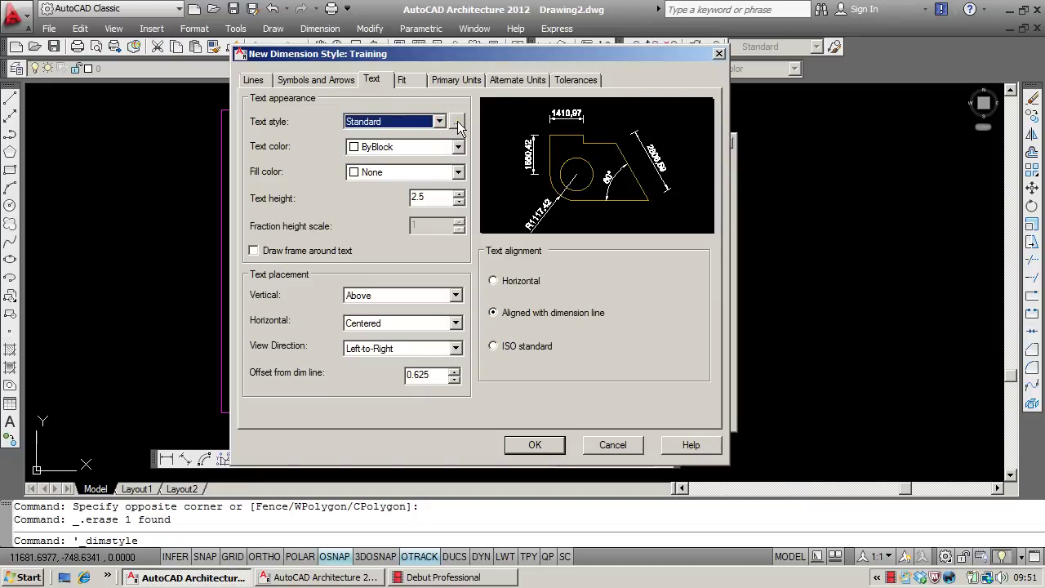
click(457, 122)
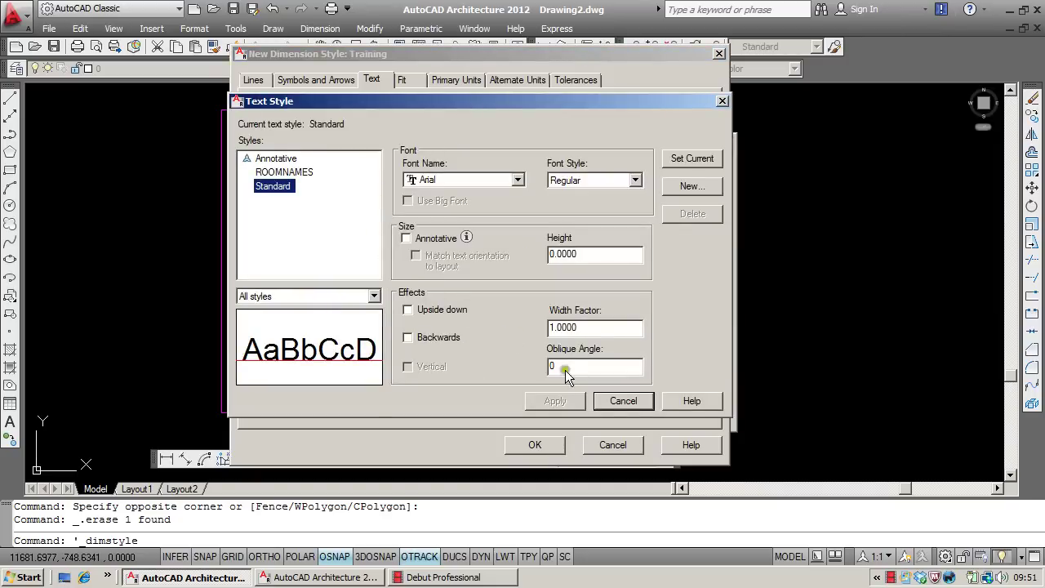
click(624, 400)
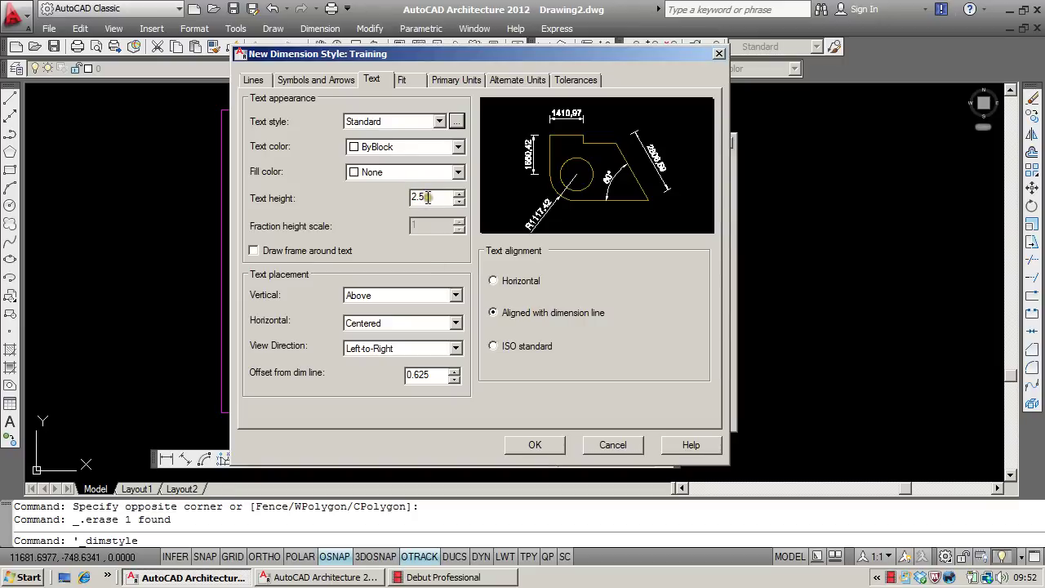
drag(427, 197, 391, 199)
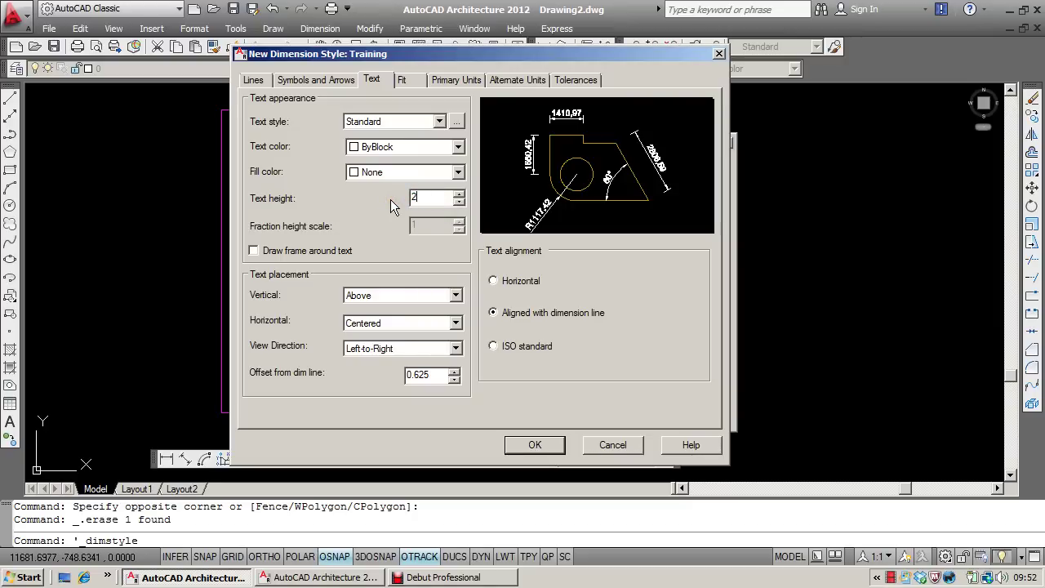
Step: Set Training's primary unit precision to 0 for whole-number dimensions
click(458, 79)
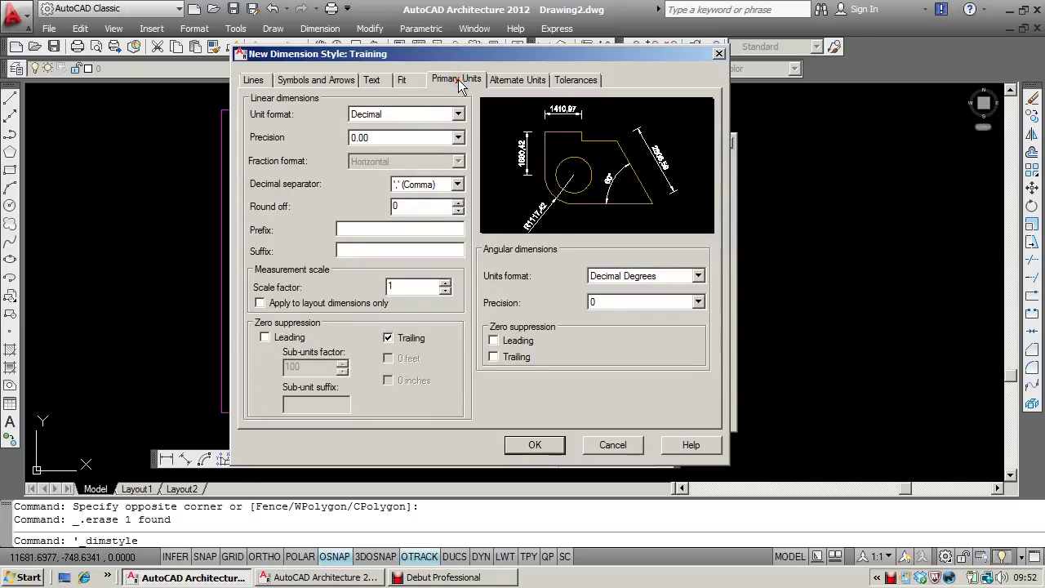
click(458, 137)
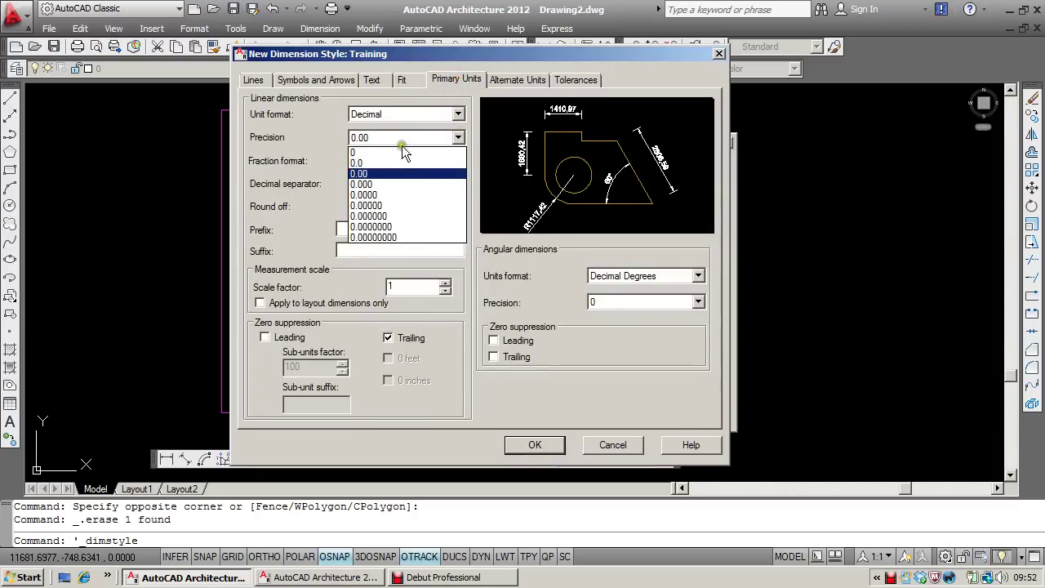
click(375, 153)
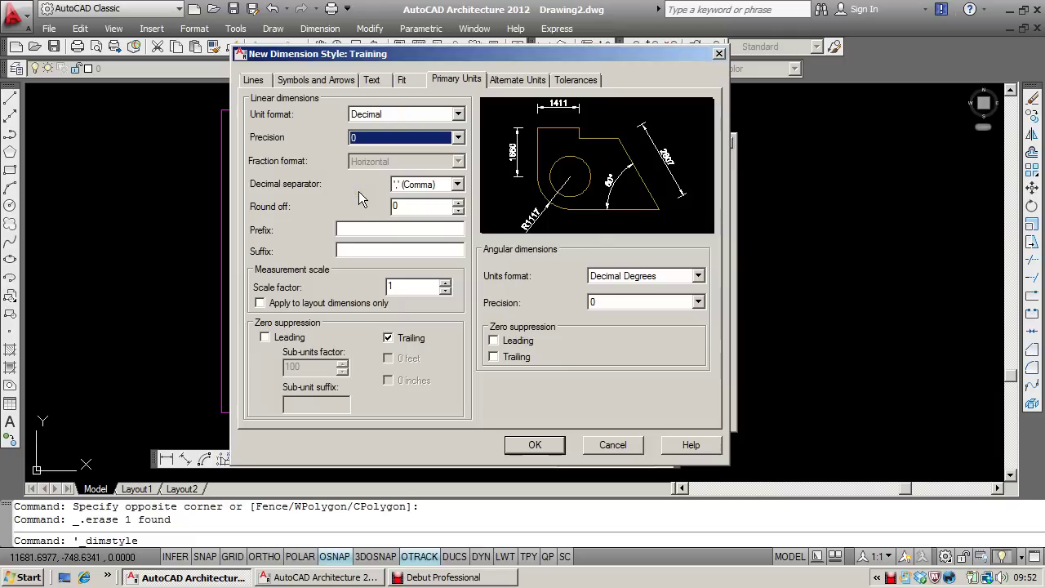
Step: Save the Training style, make it current and close the Dimension Style Manager
click(532, 447)
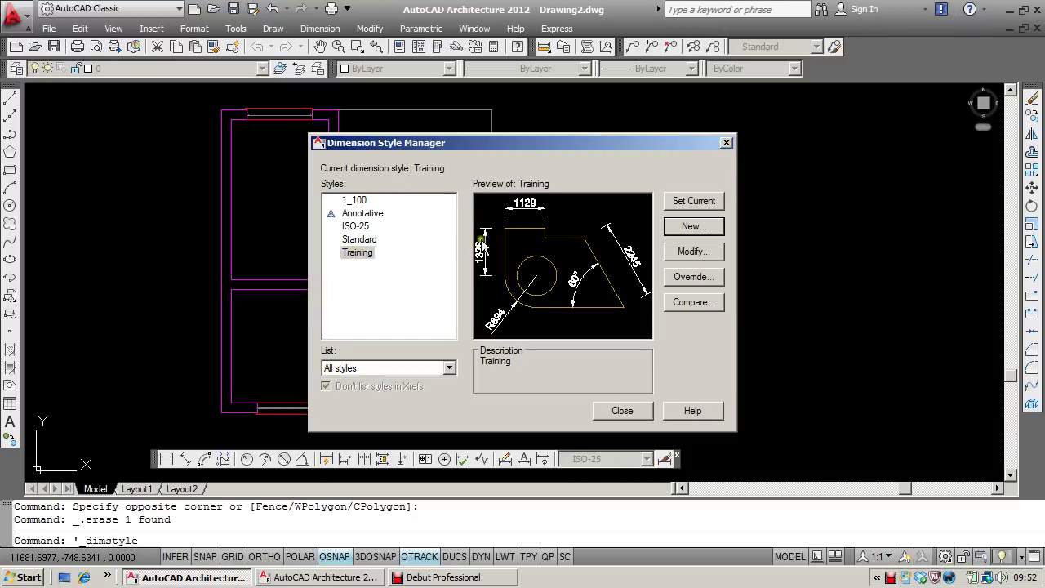
click(686, 205)
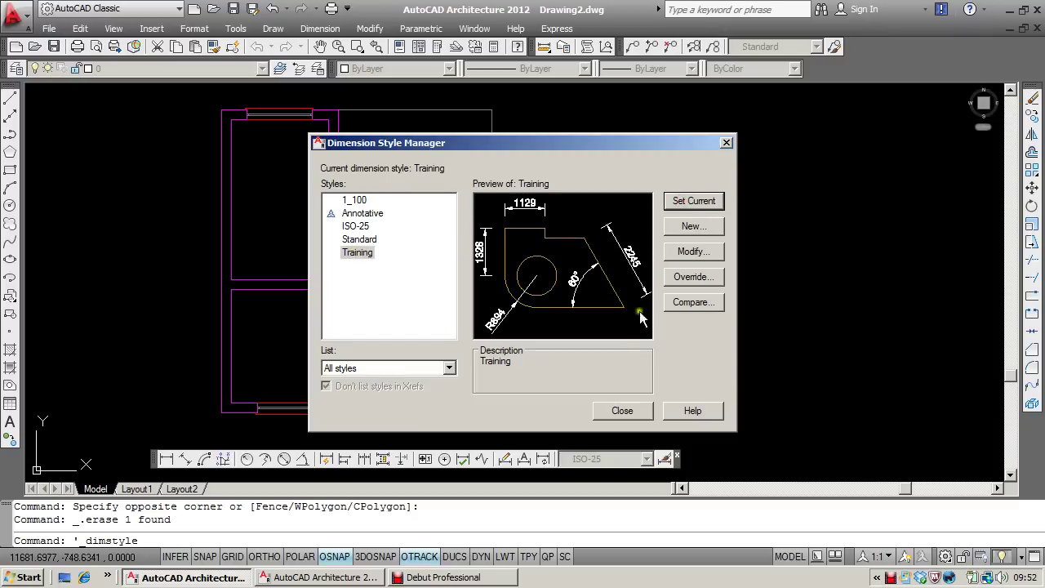
click(619, 413)
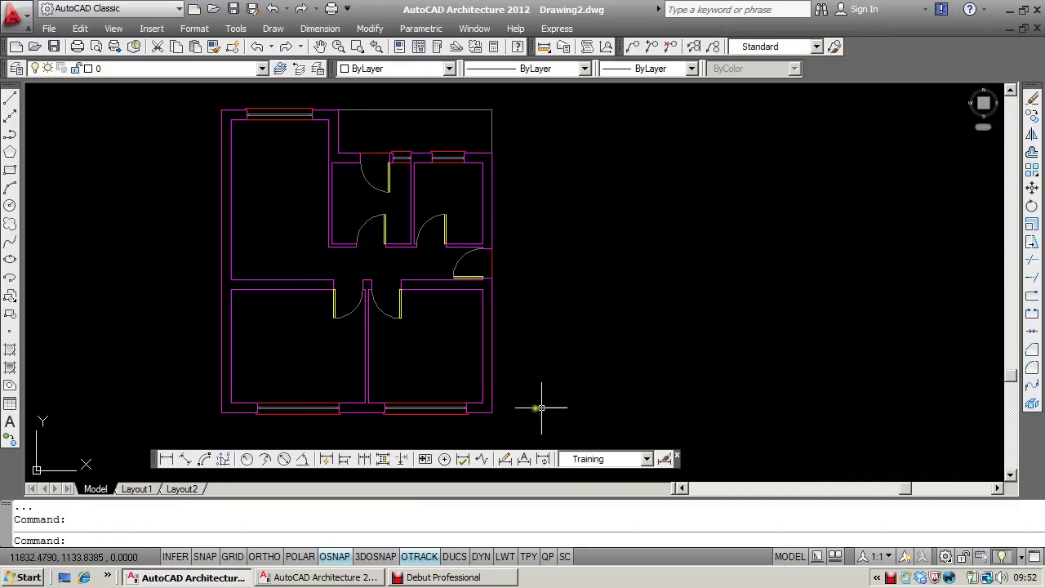
Step: Add linear dimensions for the bottom-right wall end (500) and the building's full bottom width (8345)
click(165, 459)
scroll(474, 432, up, 2)
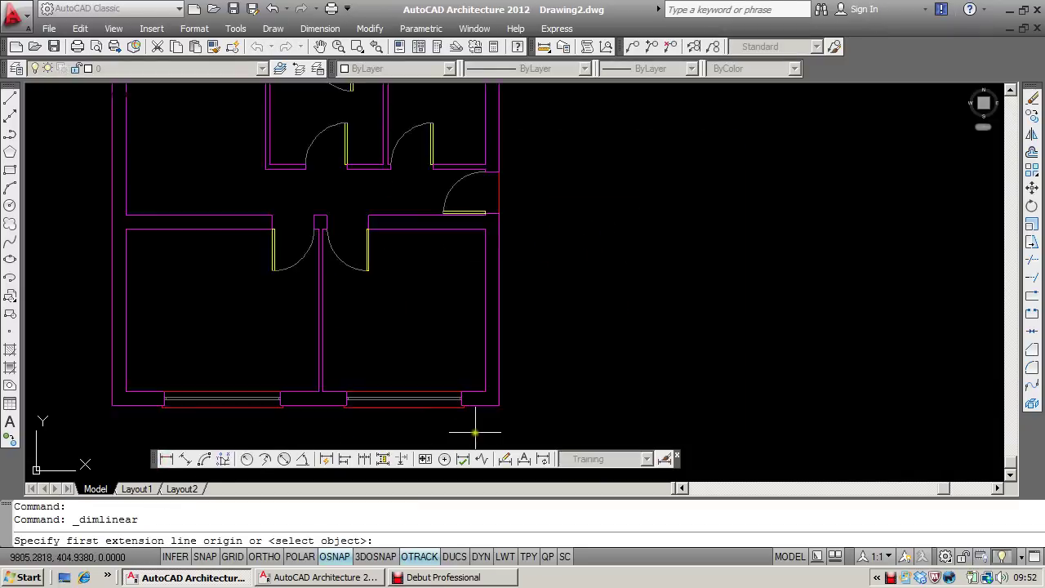
scroll(474, 433, up, 3)
click(445, 353)
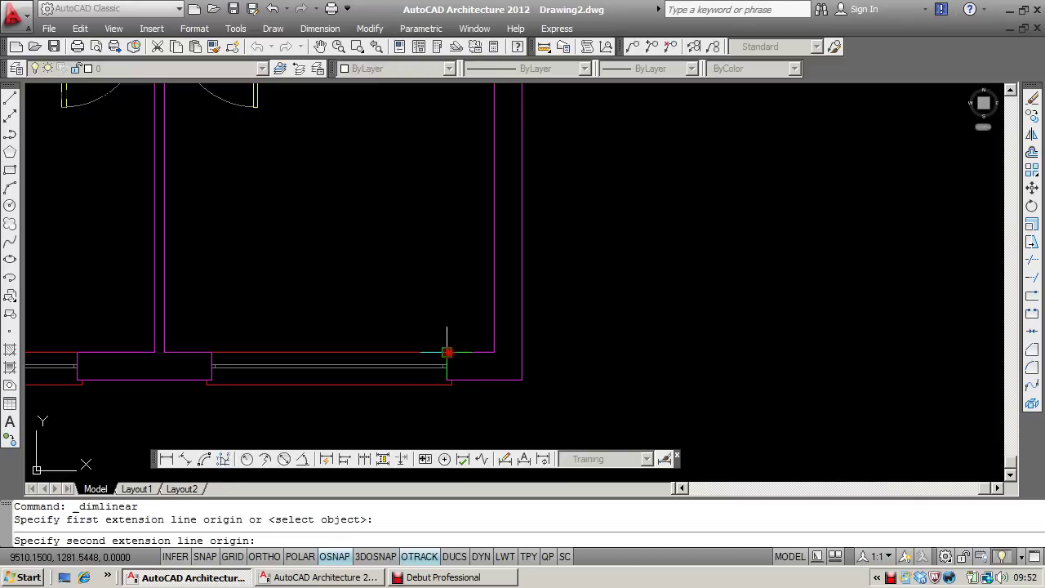
click(493, 353)
click(468, 289)
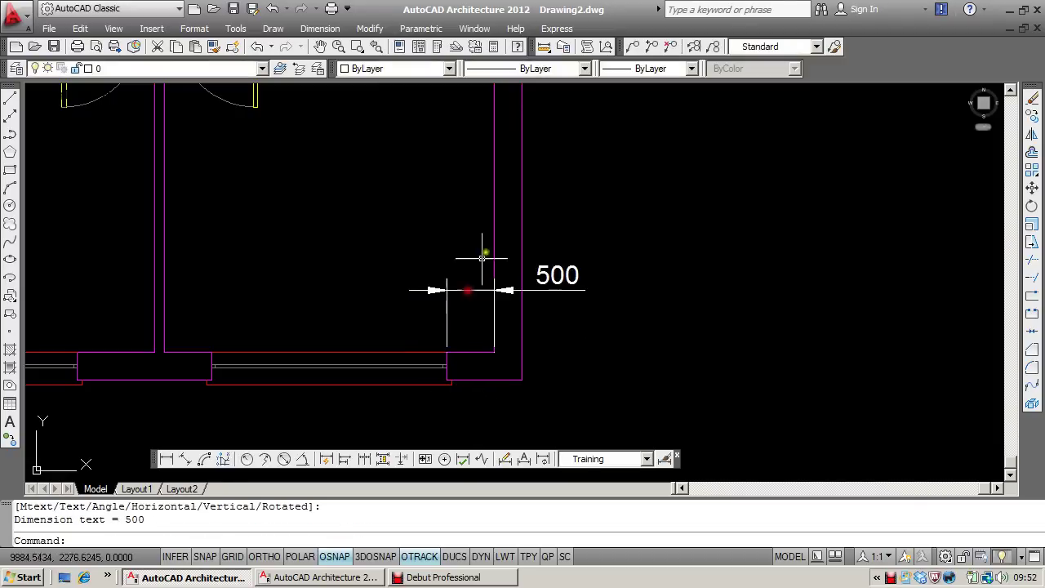
scroll(481, 258, down, 5)
click(165, 458)
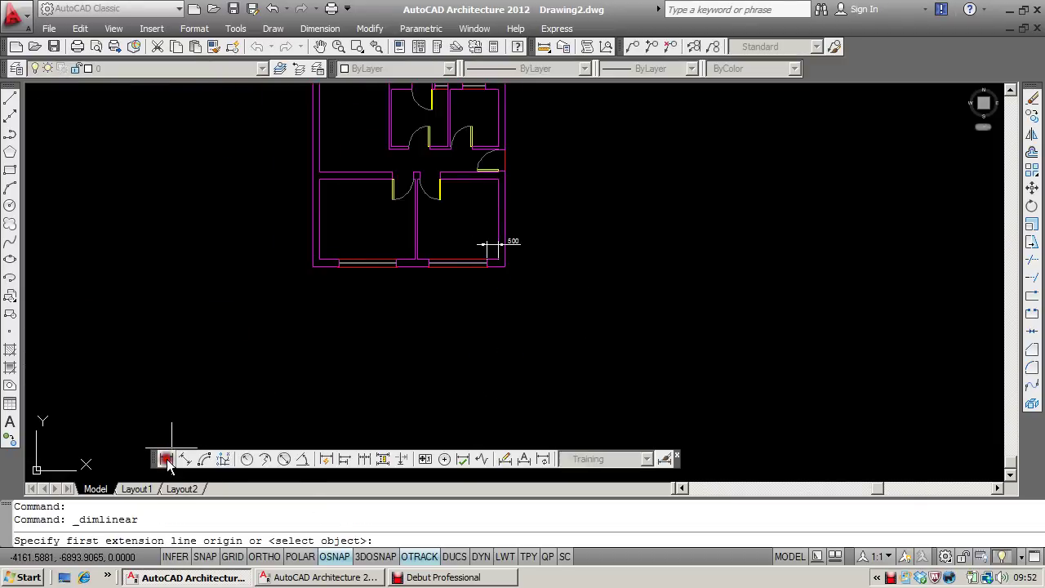
click(314, 265)
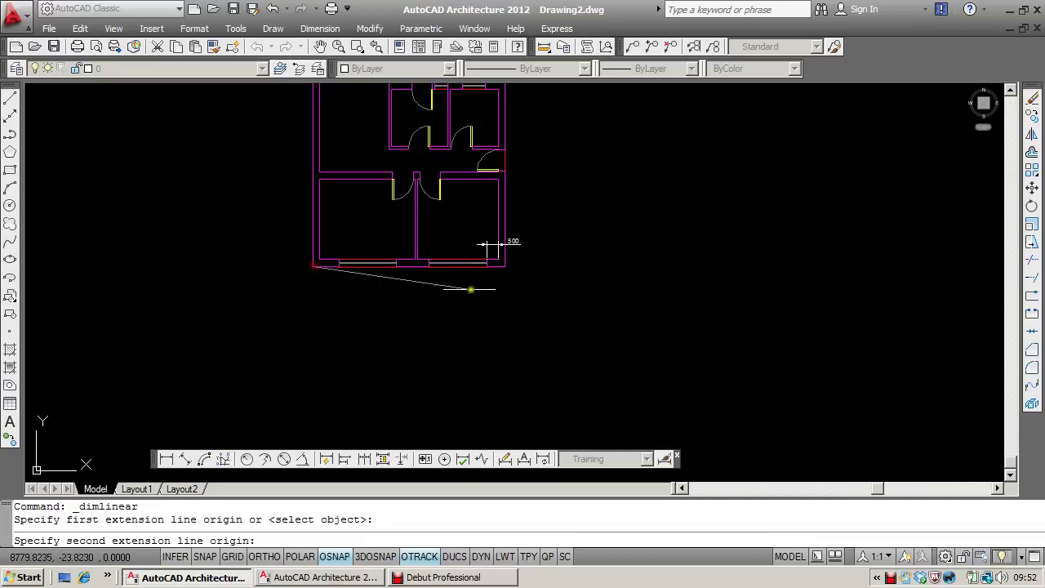
click(505, 266)
click(502, 294)
scroll(453, 274, up, 3)
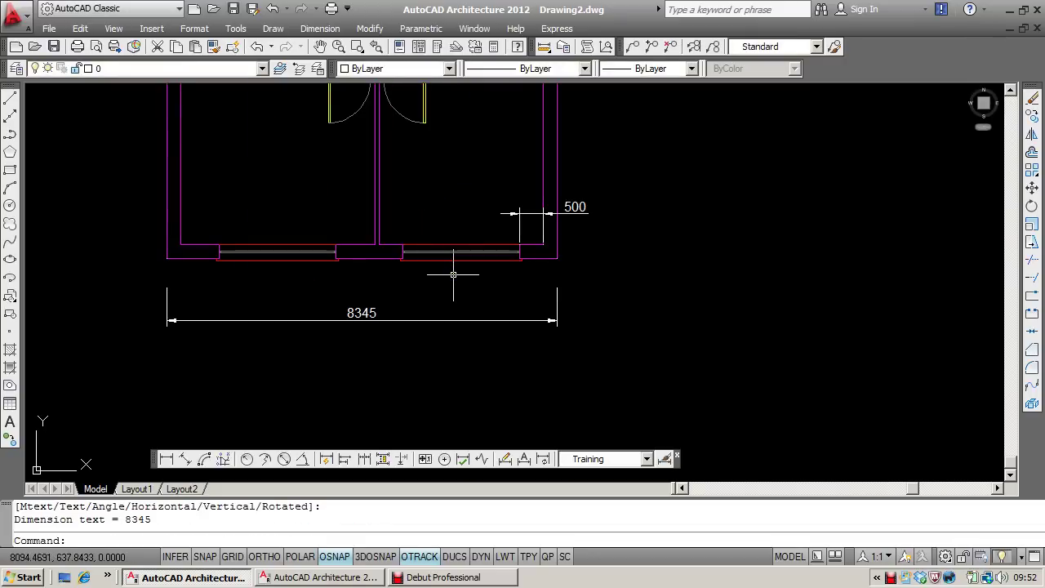
Step: Create and save Training 1-50 from Training, changing its overall scale from 100 to 50
click(664, 459)
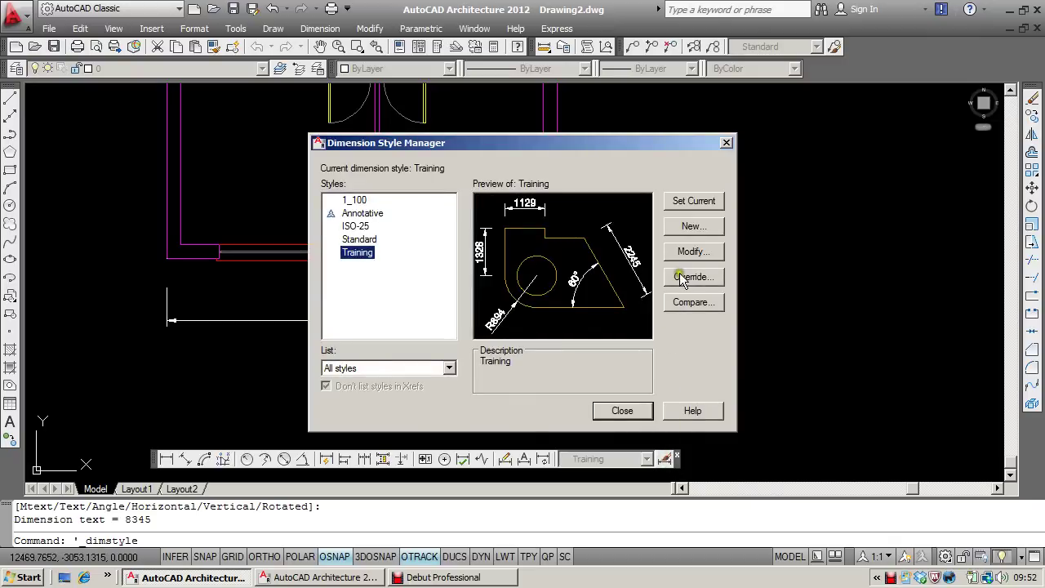
click(693, 227)
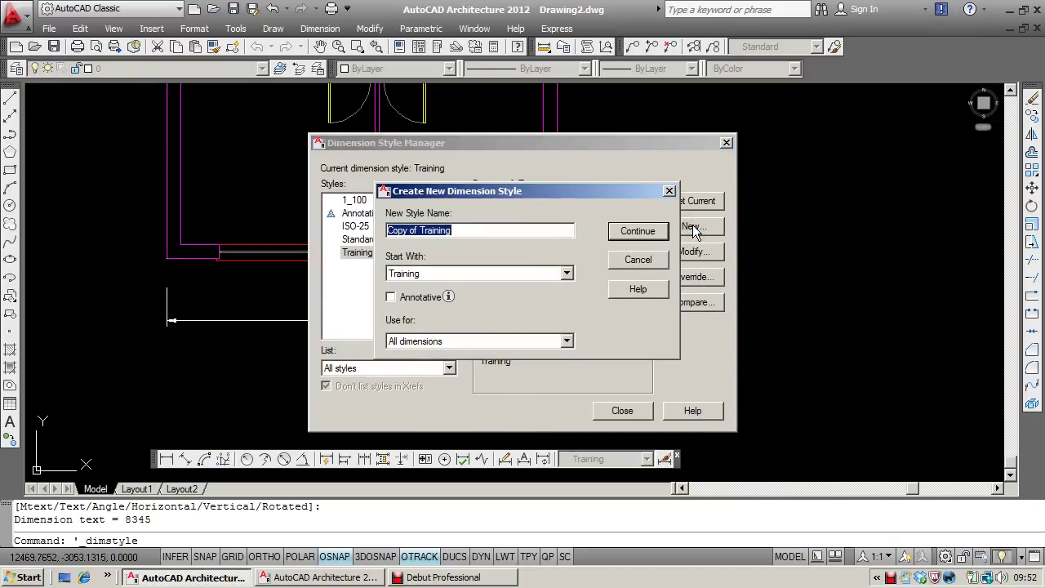
text(Training )
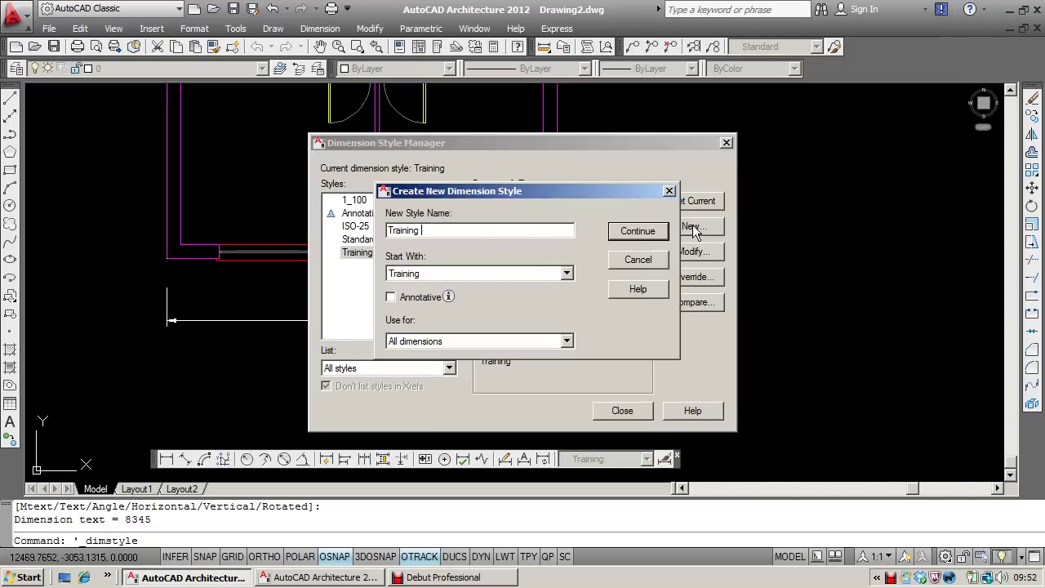
text(1-150)
key(BackSpace)
click(634, 232)
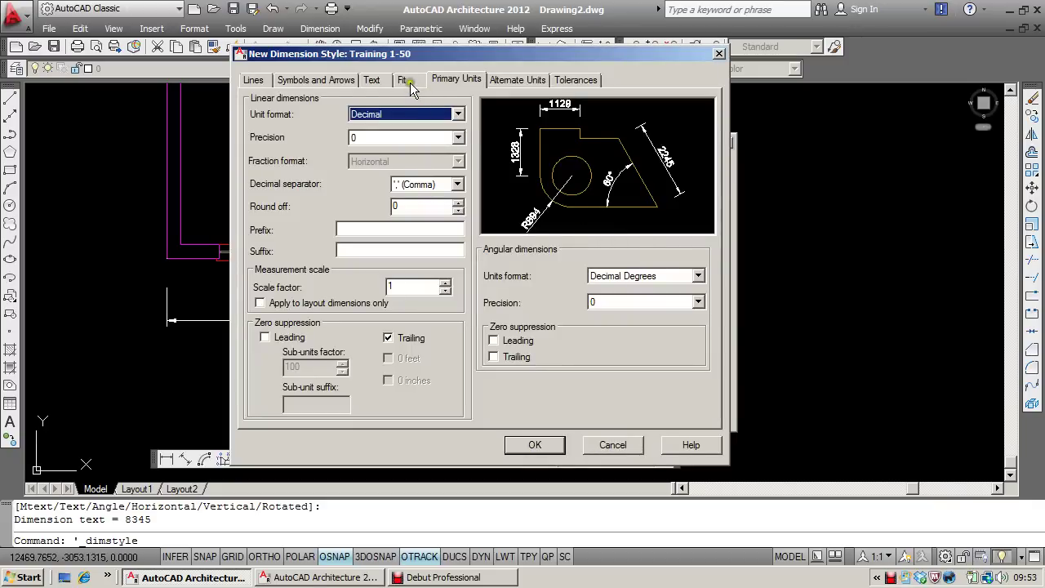
click(408, 81)
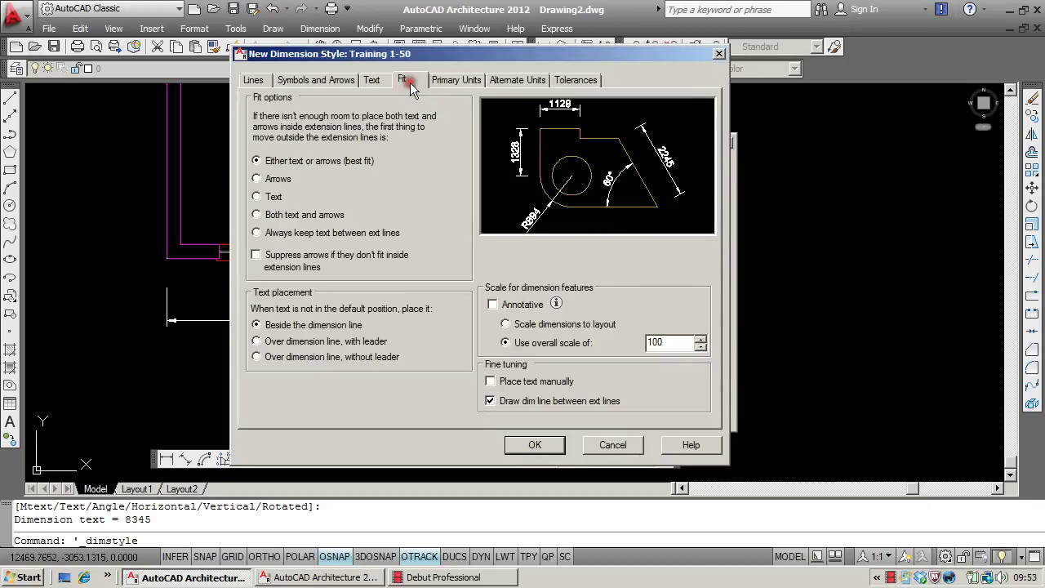
click(668, 343)
drag(668, 343, 641, 343)
text(5)
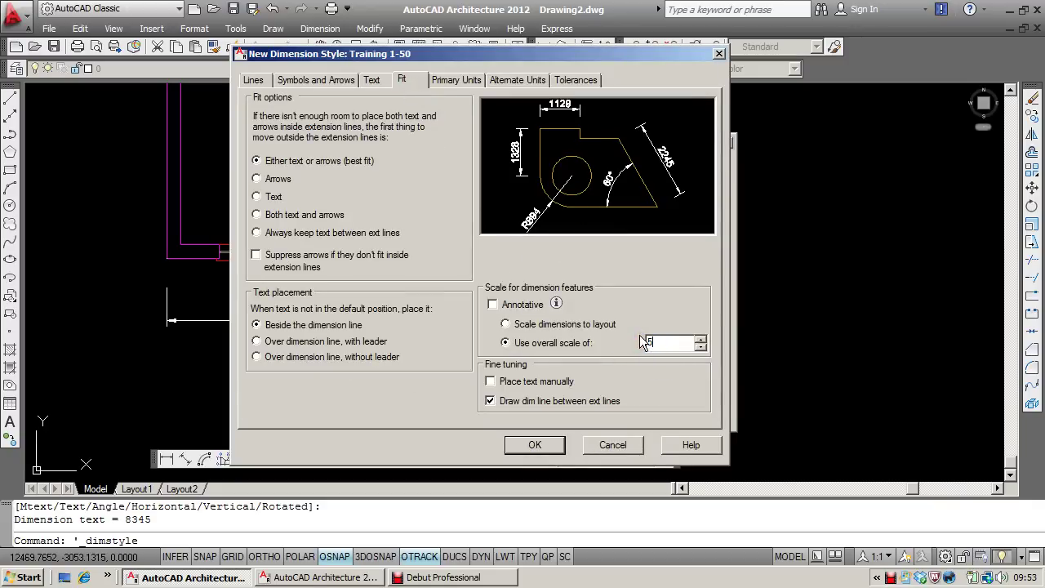
text(0)
click(535, 444)
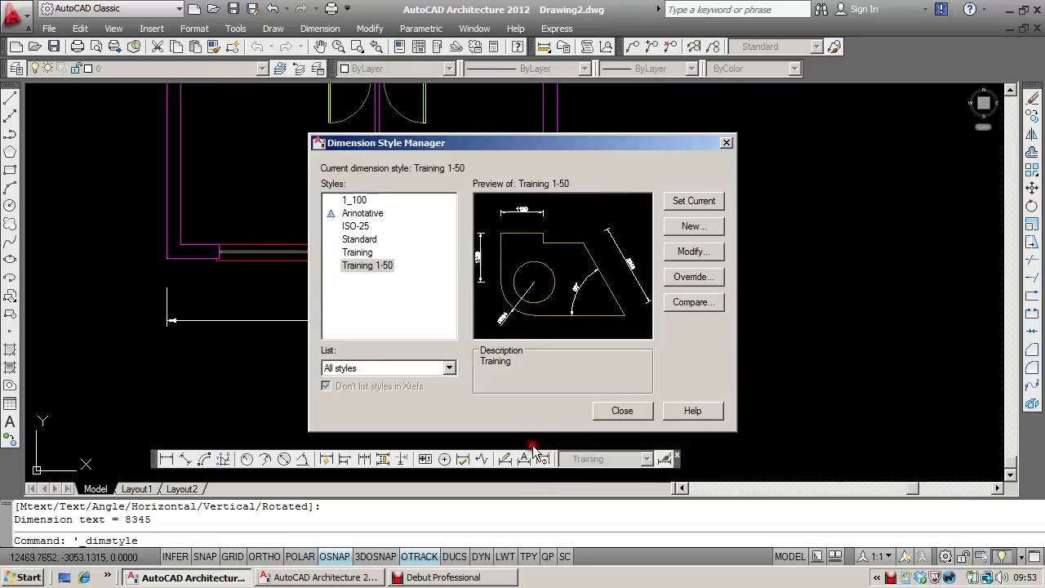
Step: Make Training 1-50 current and add a second 8345 linear dimension below the first, corner to corner
click(694, 201)
click(620, 410)
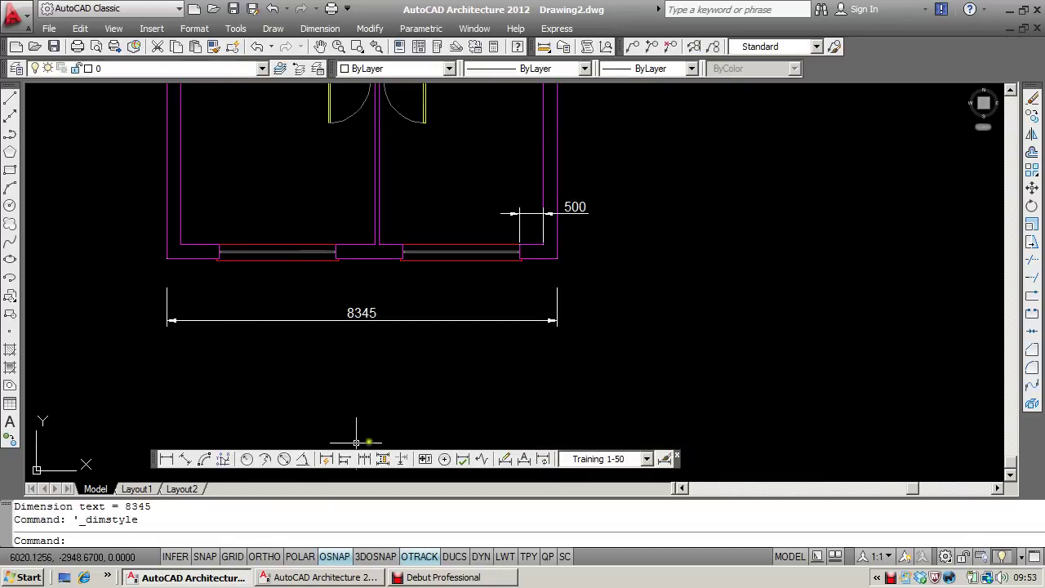
click(173, 462)
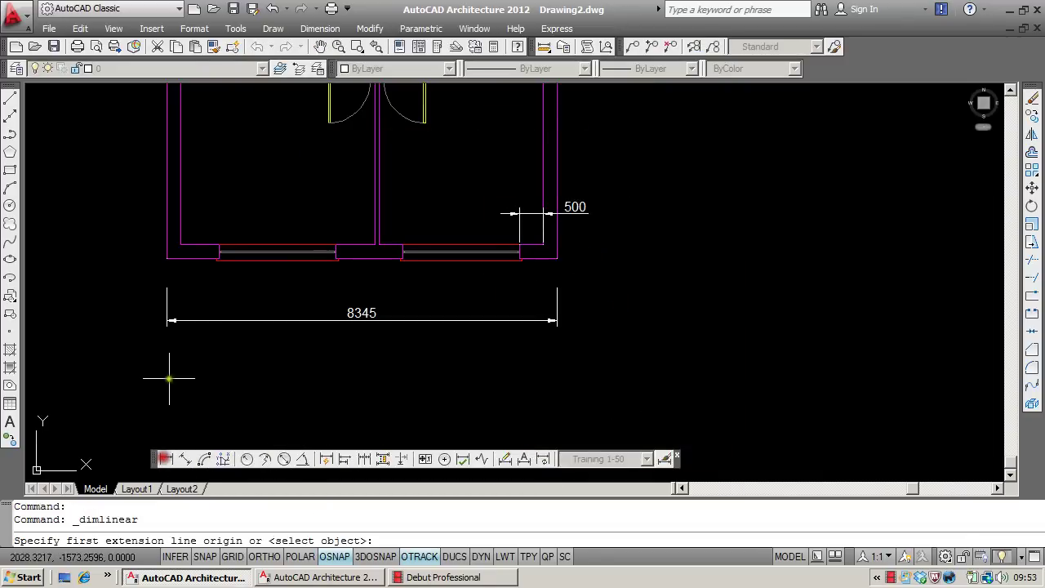
click(167, 259)
click(557, 259)
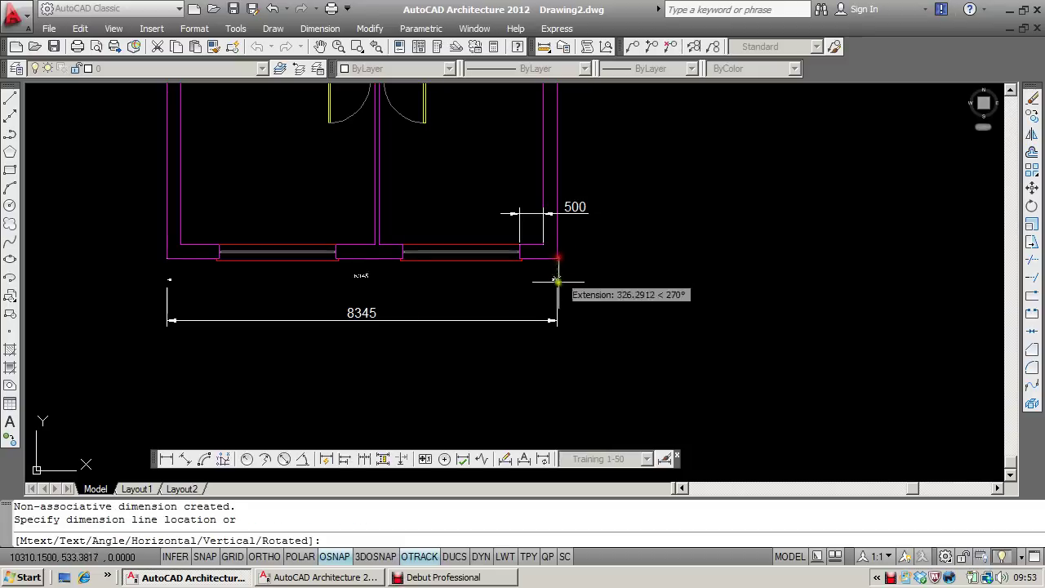
click(556, 351)
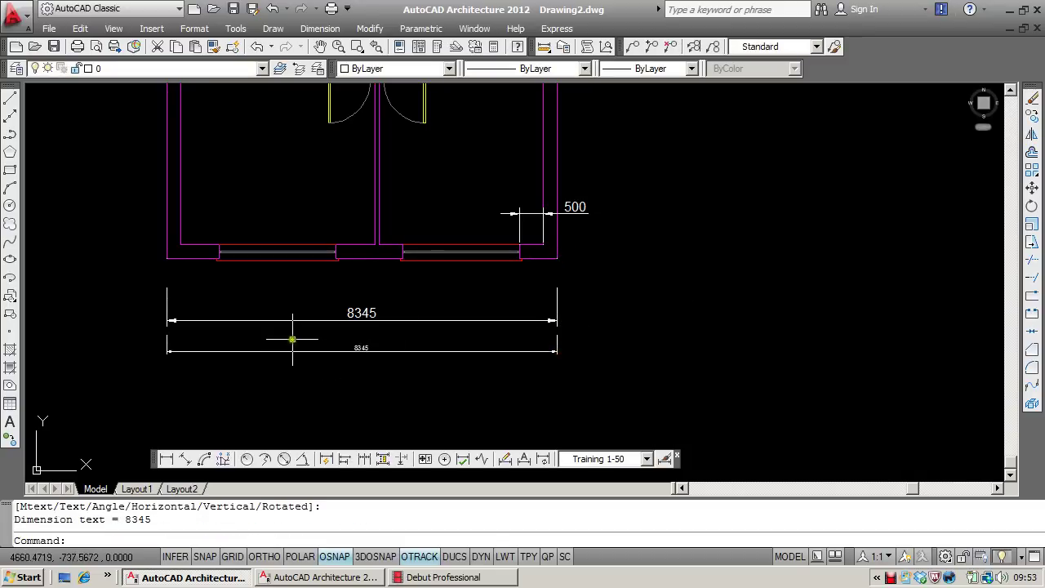
scroll(293, 337, up, 3)
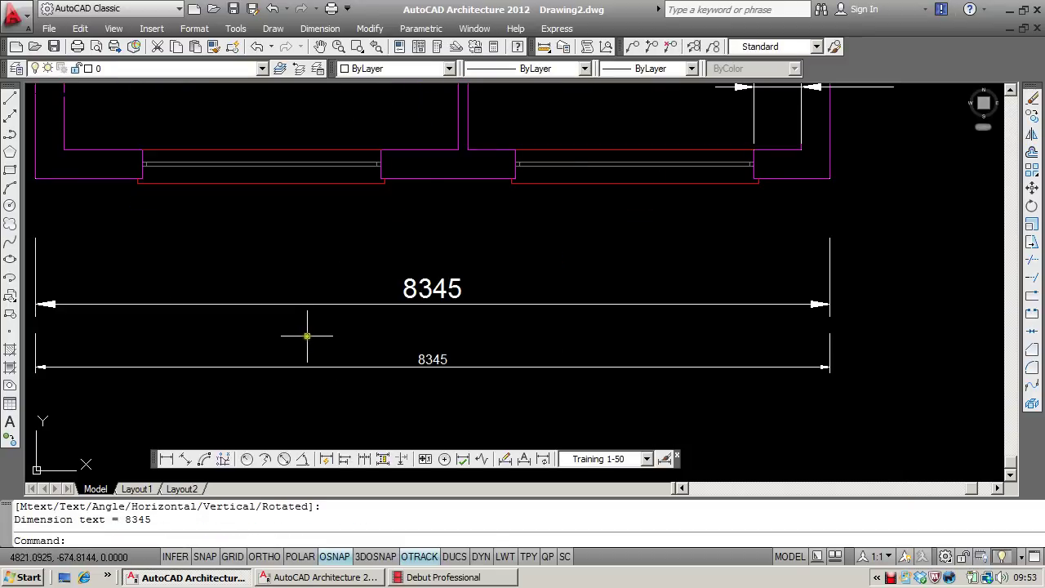